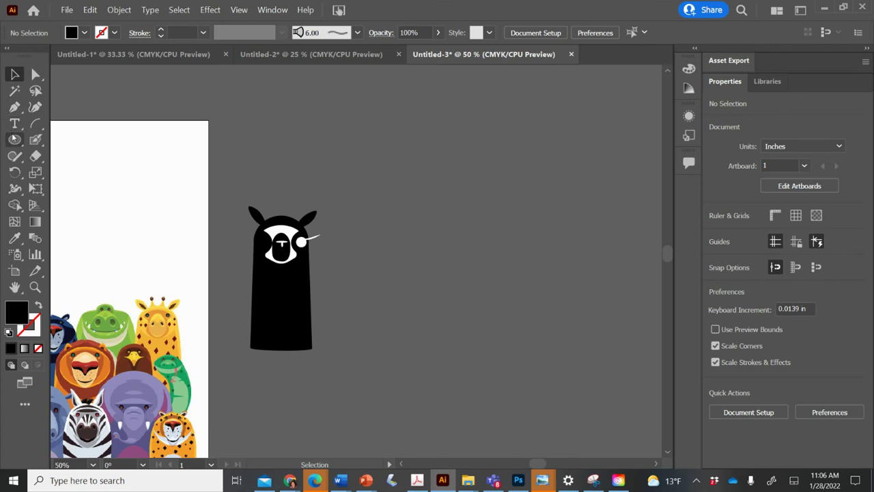
Pick the Rounded Rectangle Tool from the shape tool flyout and show the Pathfinder panel
left_click(15, 140)
left_click(16, 140)
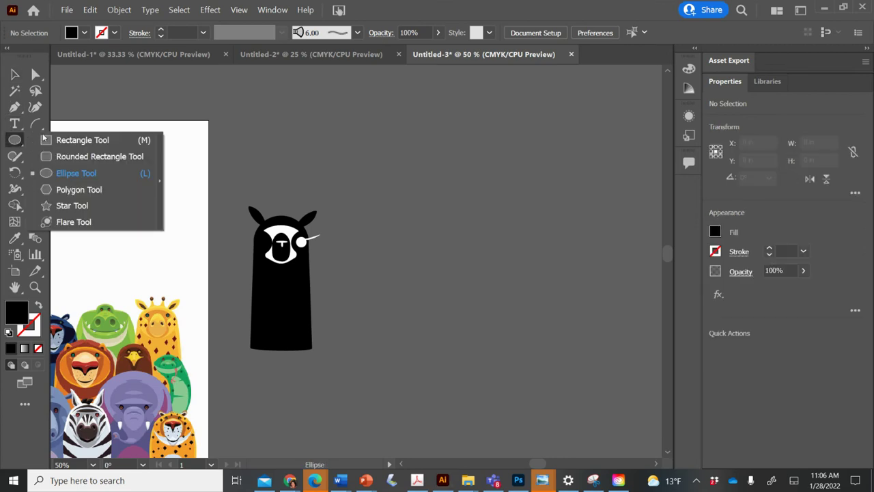
left_click(69, 140)
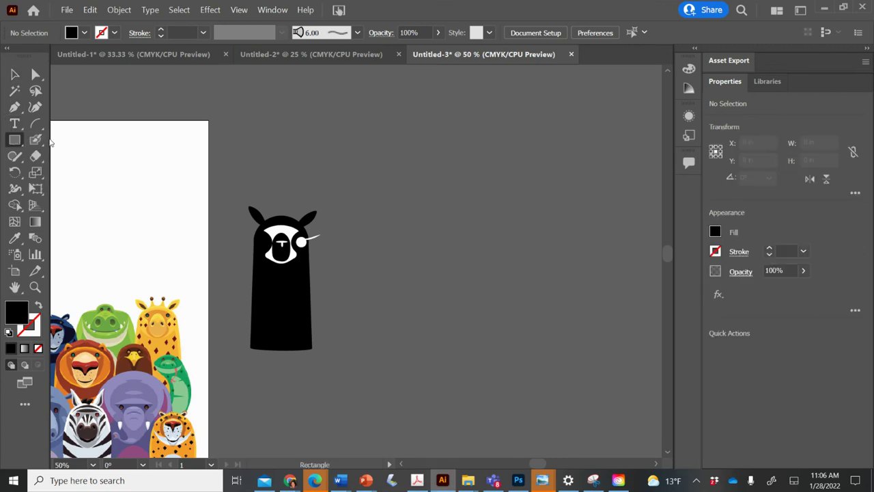
left_click(15, 140)
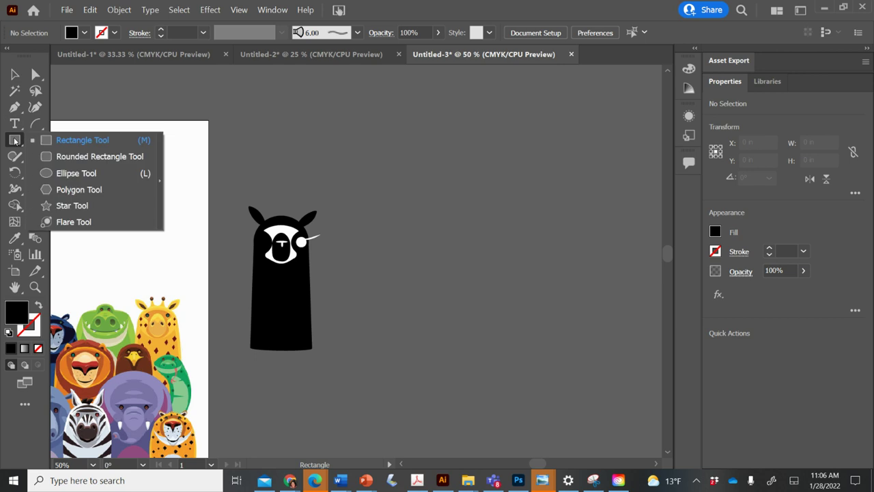
left_click(60, 156)
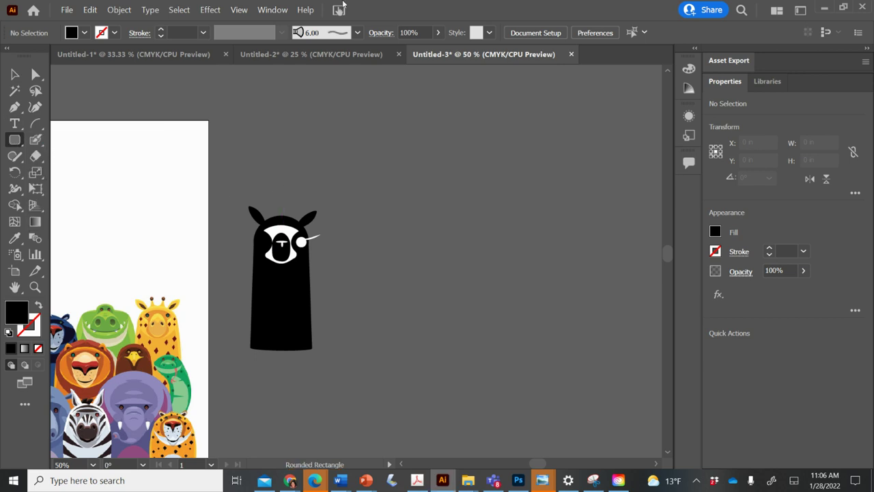
left_click(276, 12)
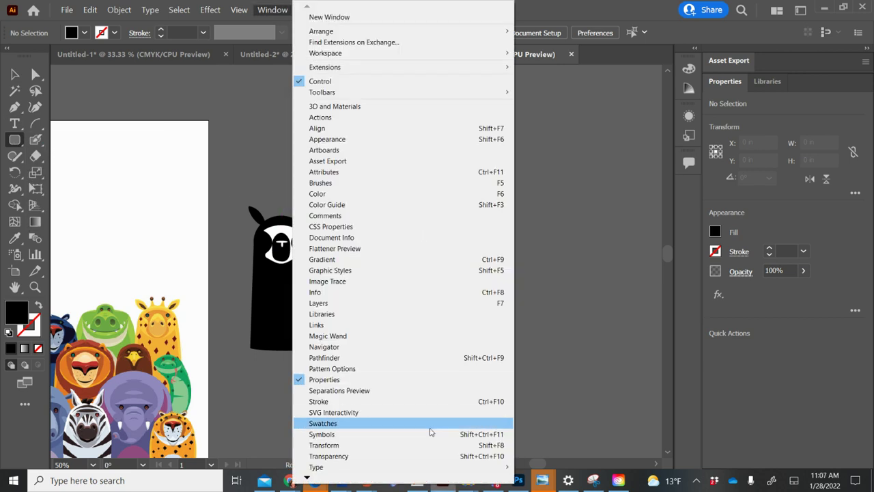
left_click(396, 360)
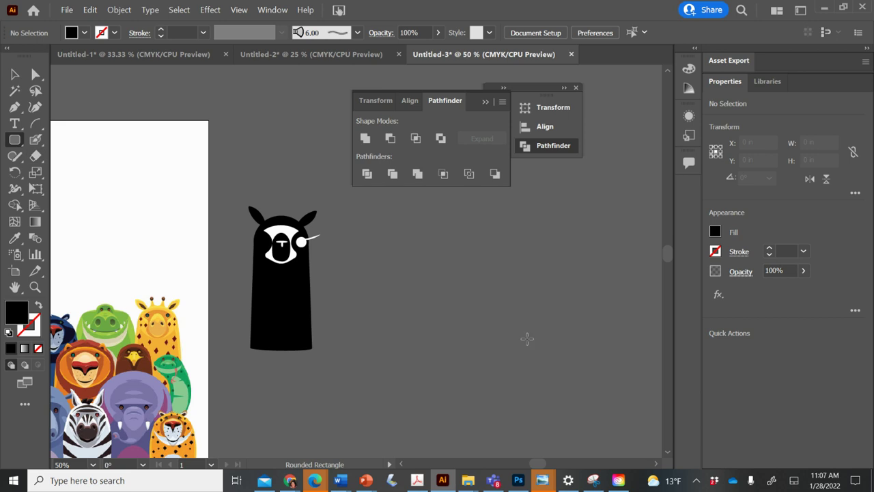
Draw two overlapping black rounded rectangles beside the llama and select both
left_click_drag(416, 259, 535, 352)
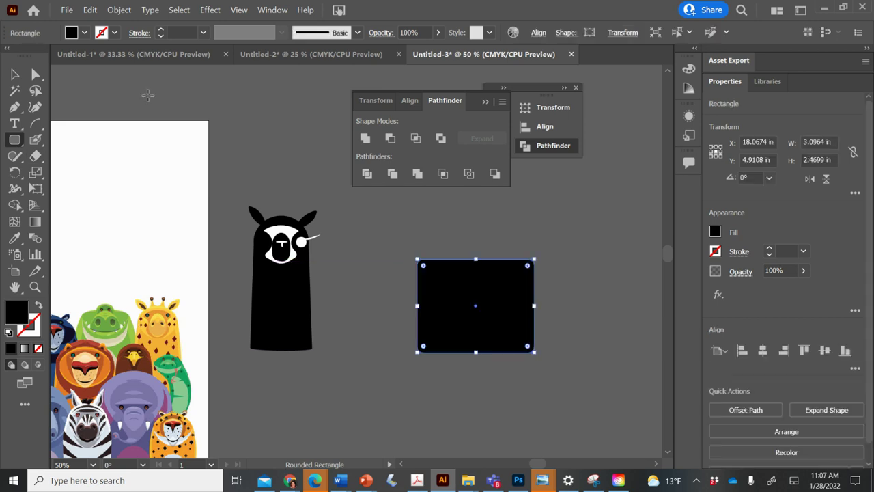
left_click_drag(503, 298, 634, 398)
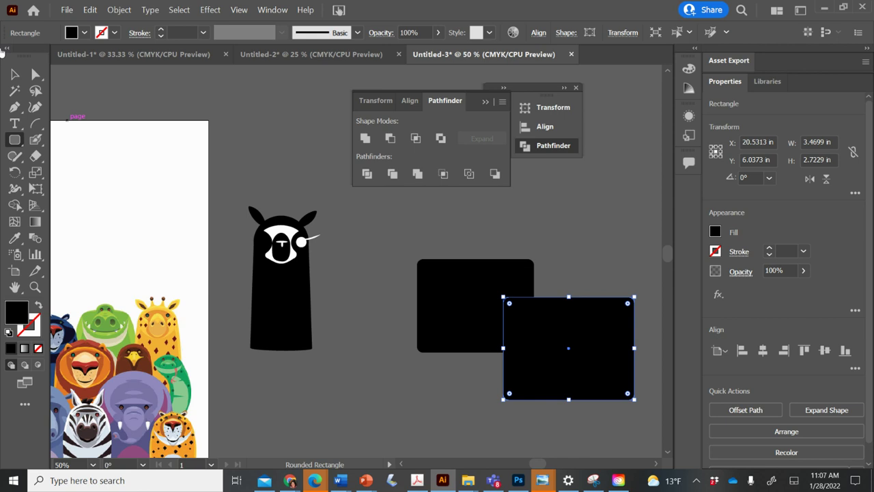
left_click(15, 73)
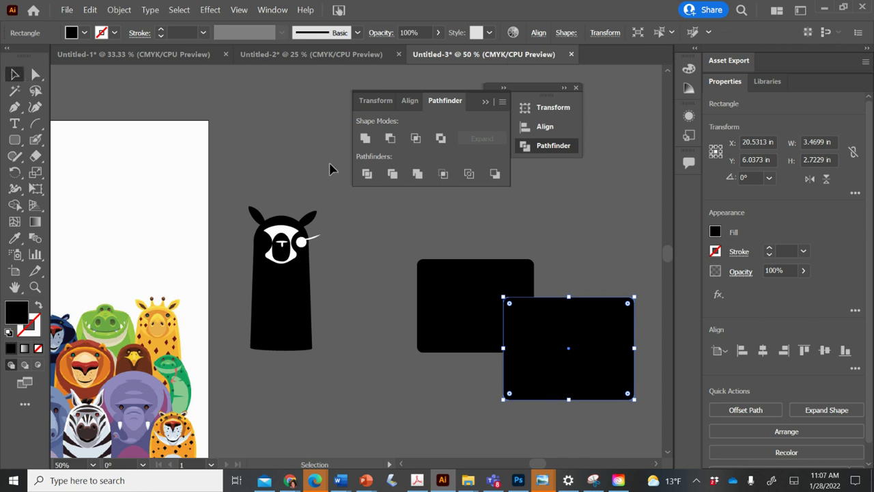
left_click_drag(373, 216, 662, 440)
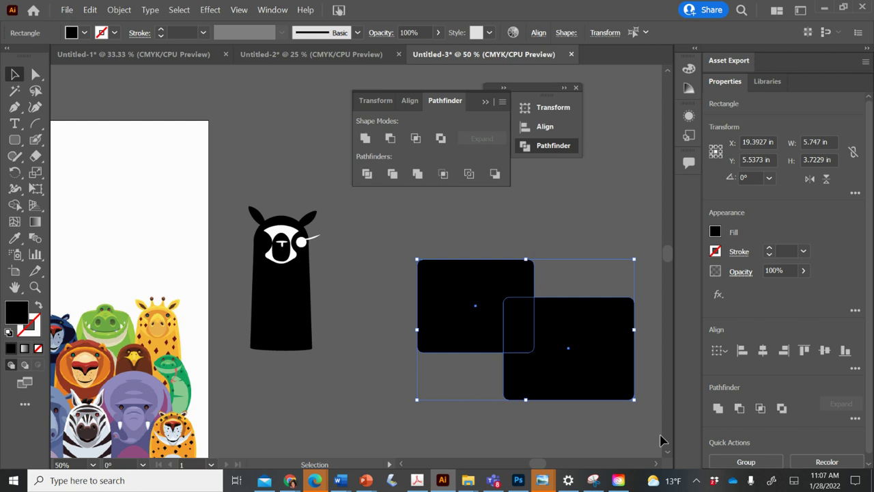
Try Pathfinder Unite, undo it, then apply Minus Front to notch the back rectangle
left_click(365, 139)
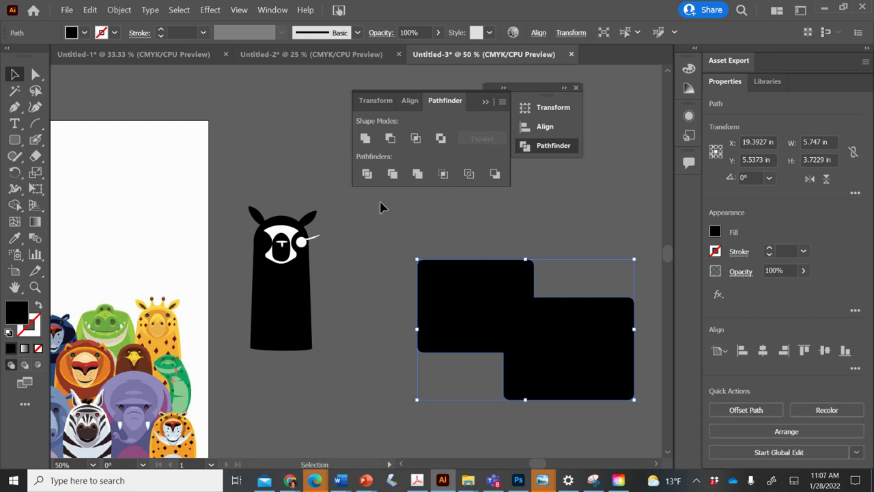
key("ctrl+z")
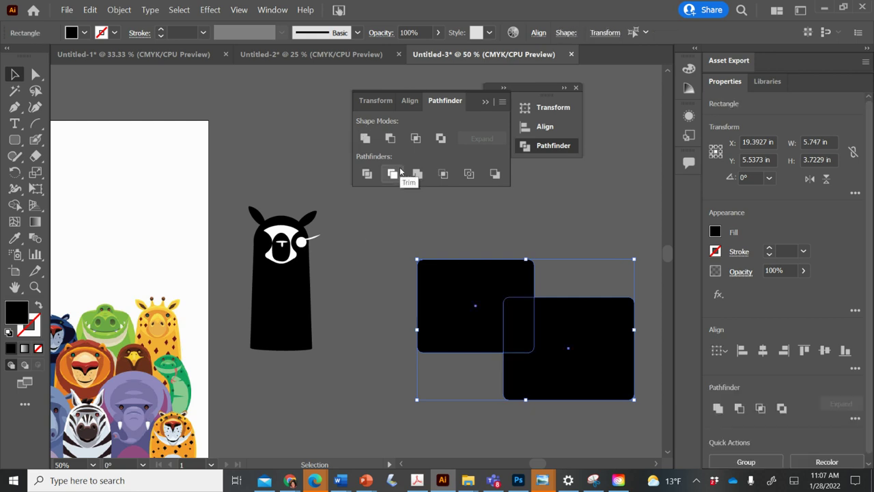
left_click(390, 140)
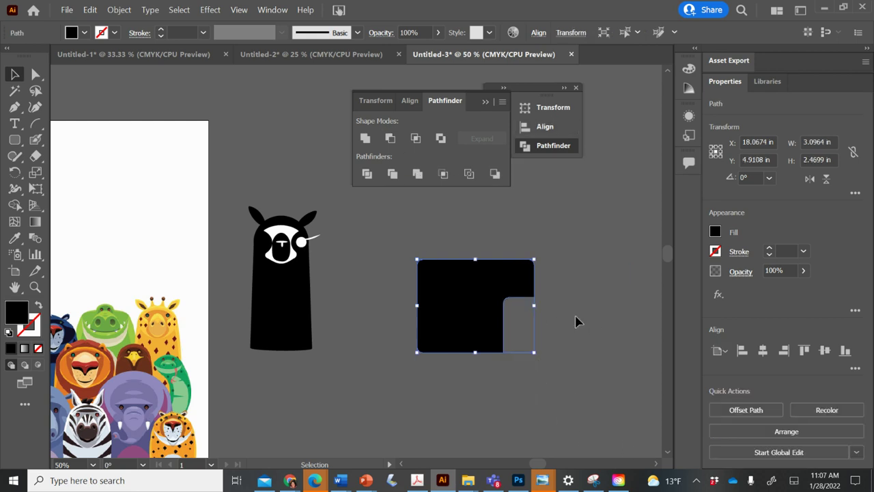
Undo Minus Front, then try Intersect and Exclude, undoing each to keep both rectangles
key("ctrl+z")
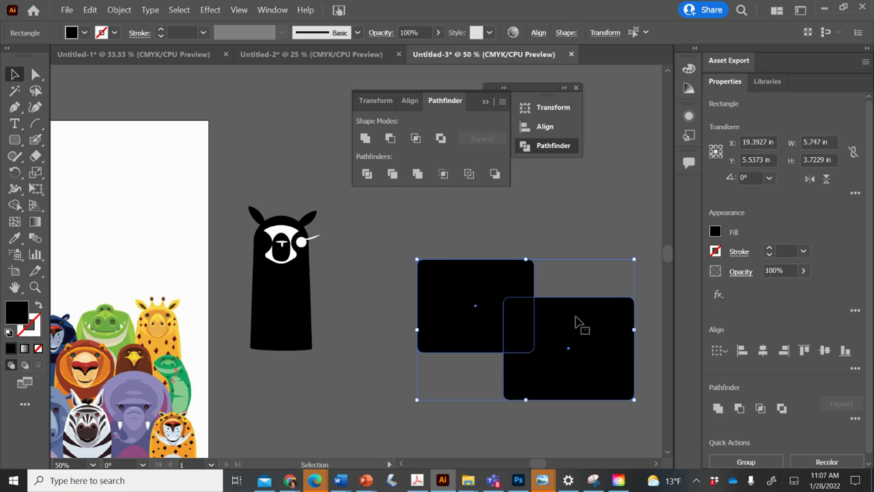
left_click(415, 139)
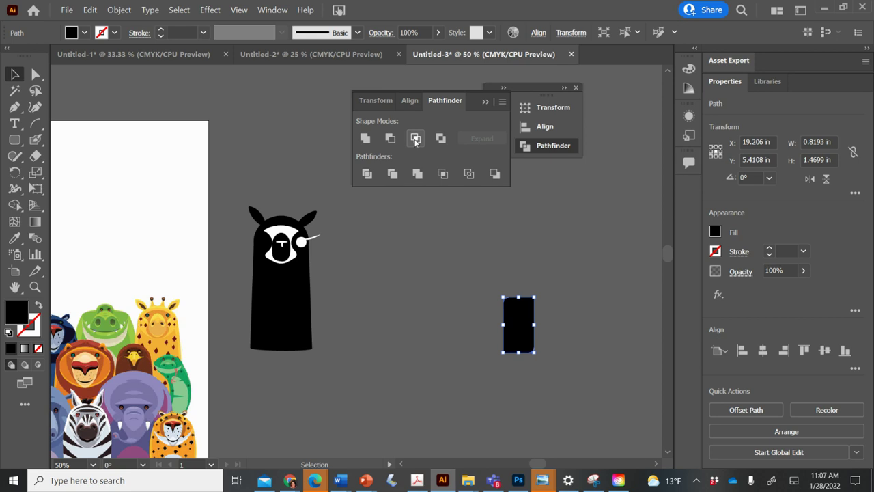
key("ctrl+z")
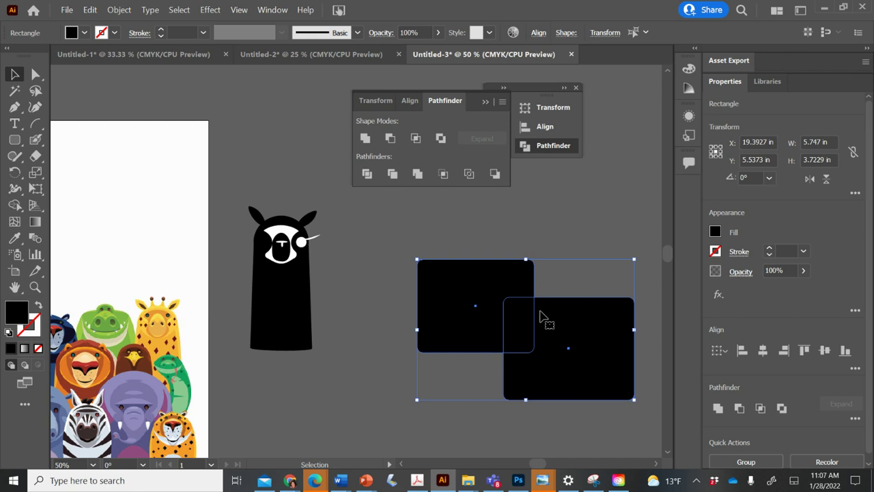
left_click(441, 139)
left_click(408, 258)
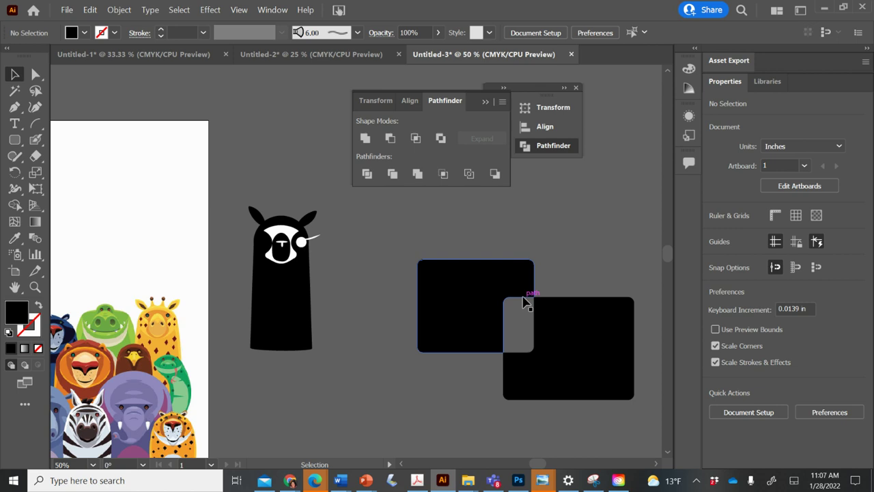
key("ctrl+z")
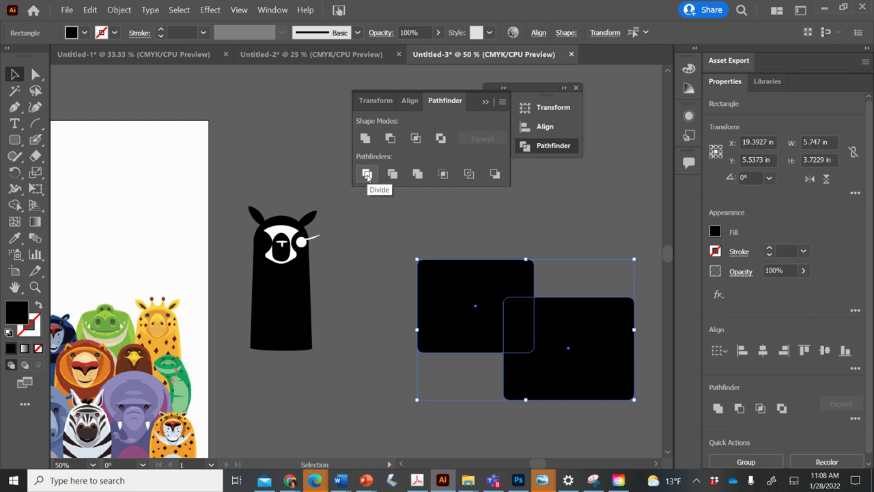
Divide the rectangles and select only the overlap piece with Group Selection
left_click(366, 175)
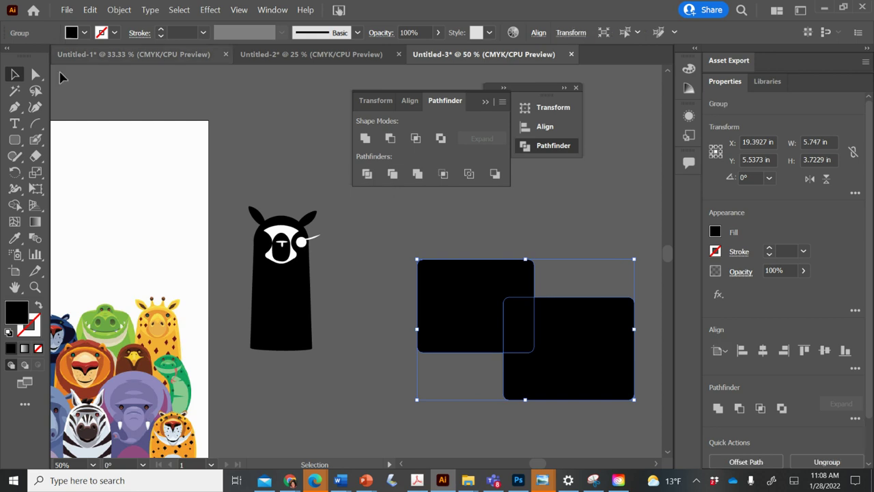
left_click(88, 95)
left_click(41, 76)
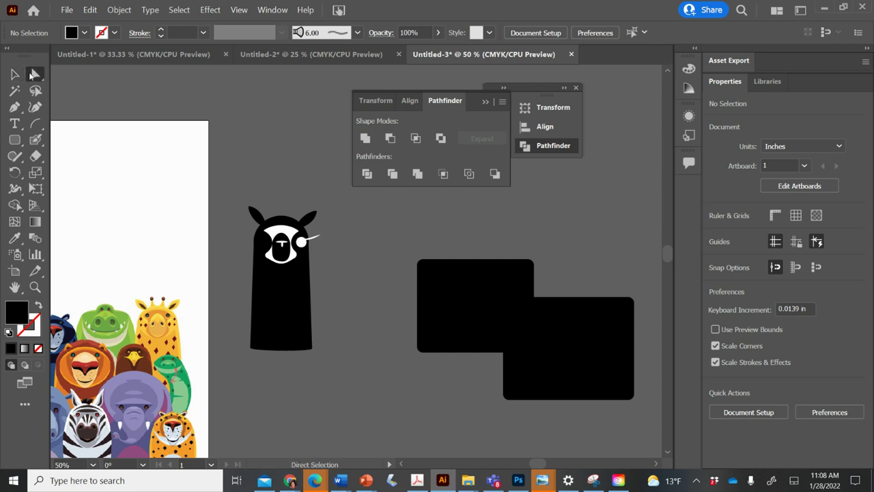
left_click(522, 313)
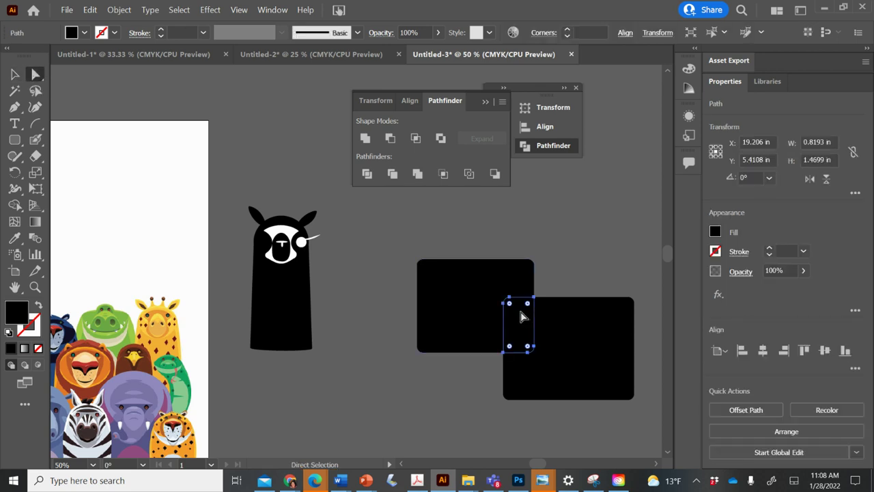
Fill the overlap piece yellow from the control bar swatches
left_click(86, 34)
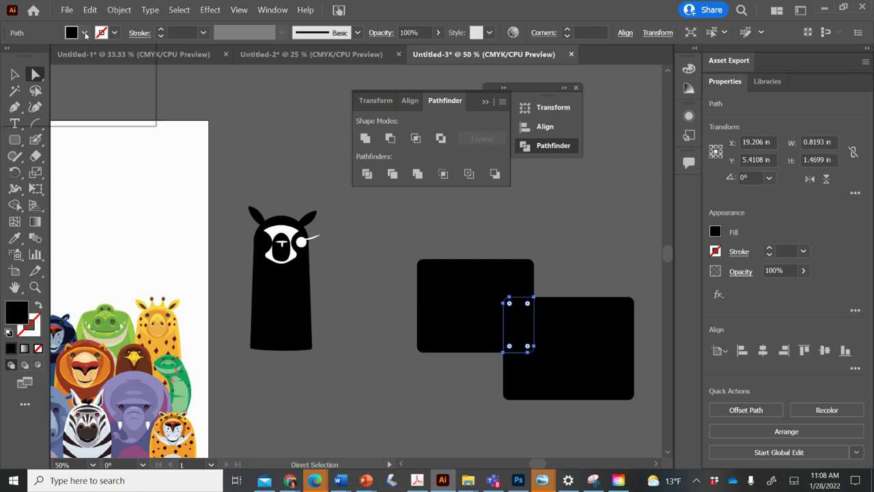
left_click(57, 56)
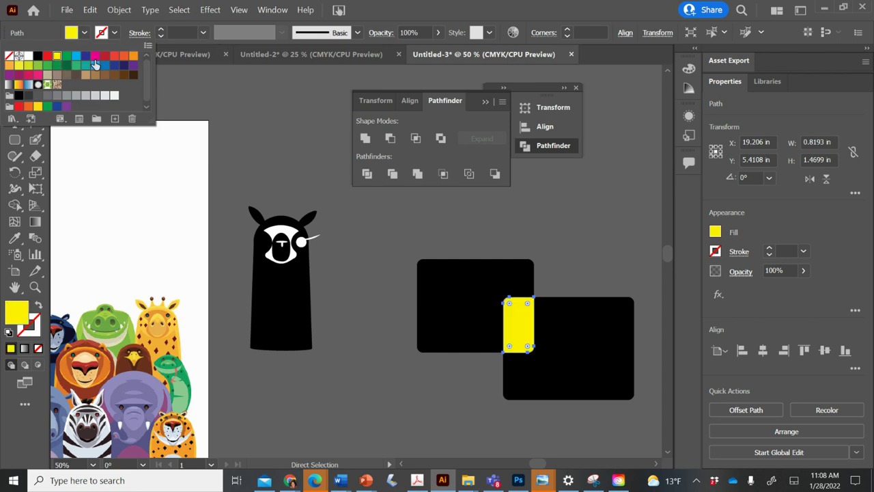
left_click(195, 128)
left_click(276, 115)
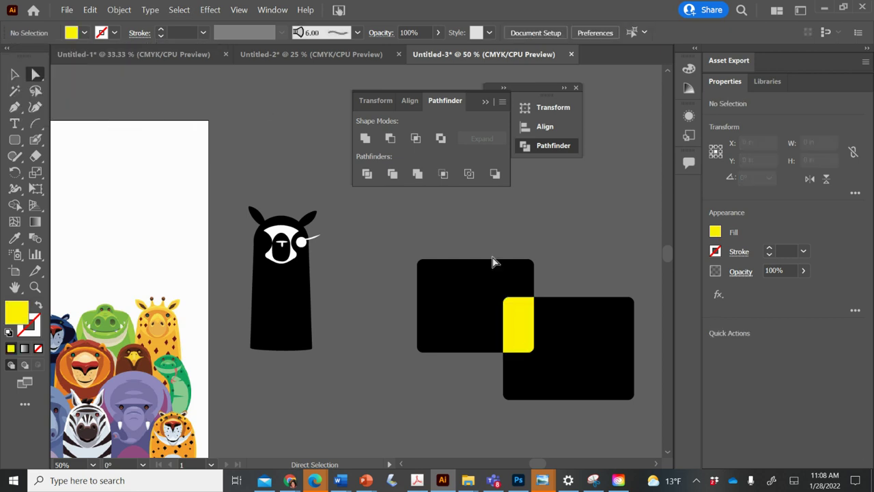
left_click(520, 320)
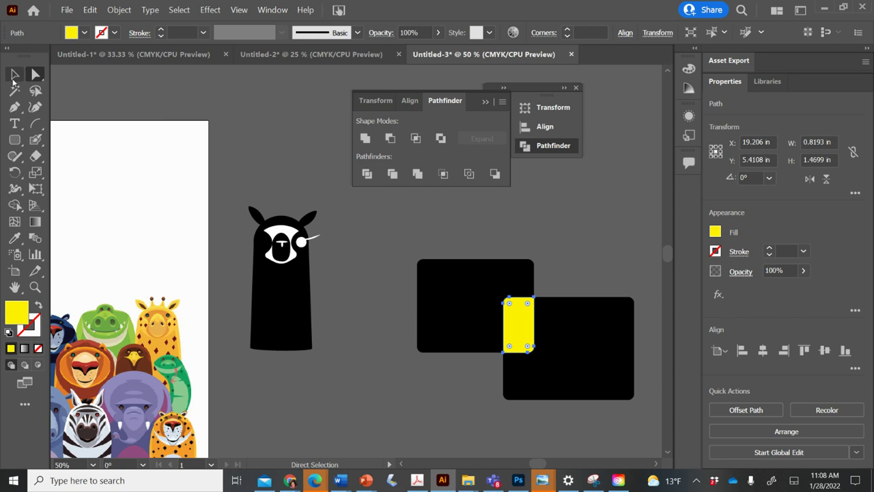
Undo the divide to remove the yellow piece, then trim both rectangles into one group
left_click(15, 140)
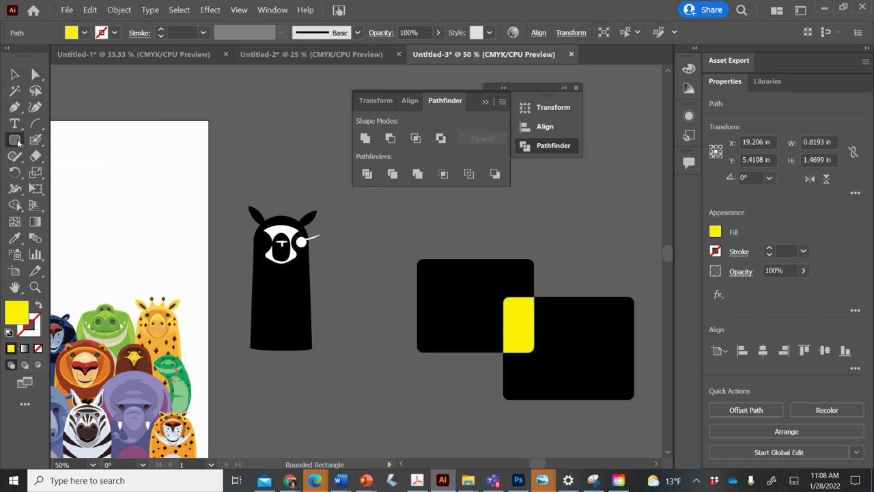
left_click(201, 98)
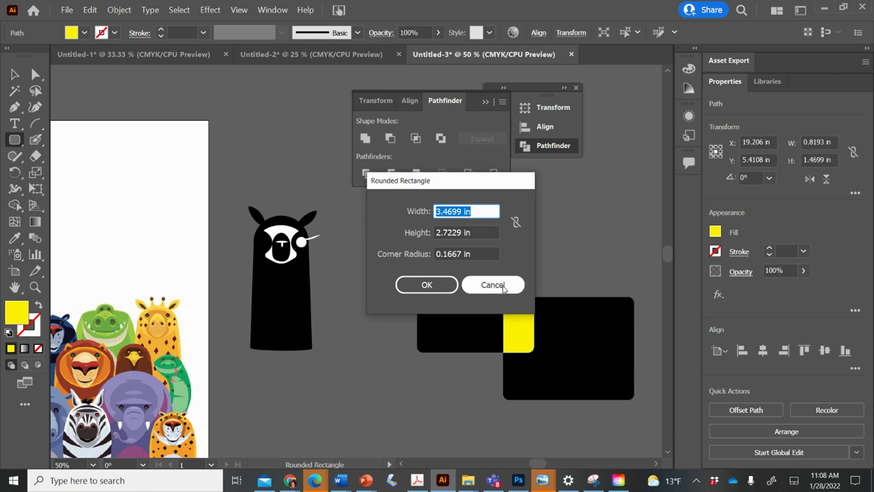
left_click(493, 285)
left_click(15, 74)
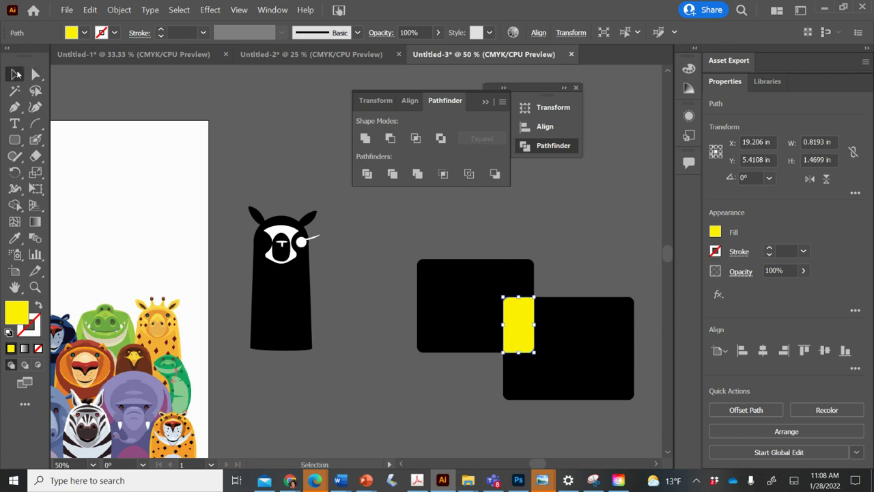
key("ctrl+z")
key("ctrl+z")
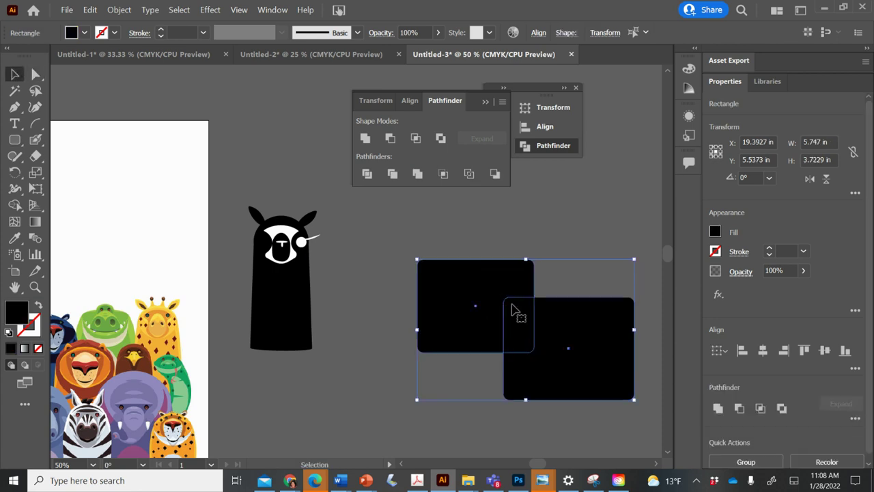
left_click(393, 174)
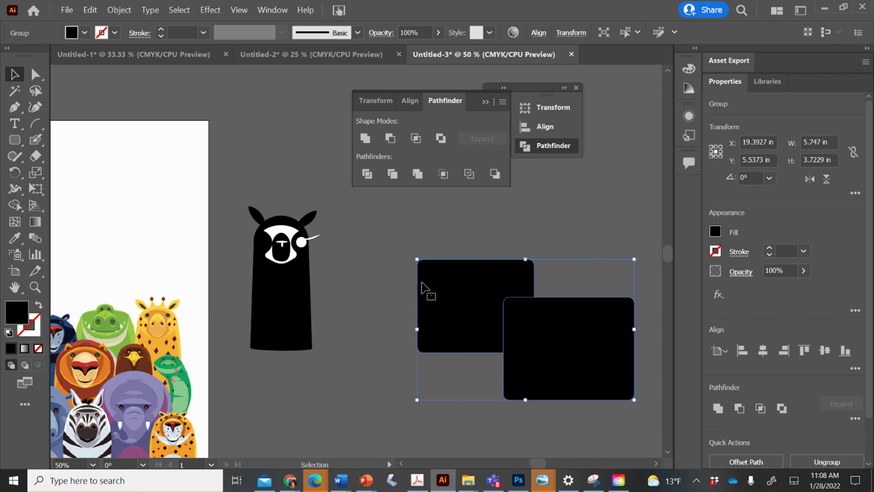
left_click(166, 93)
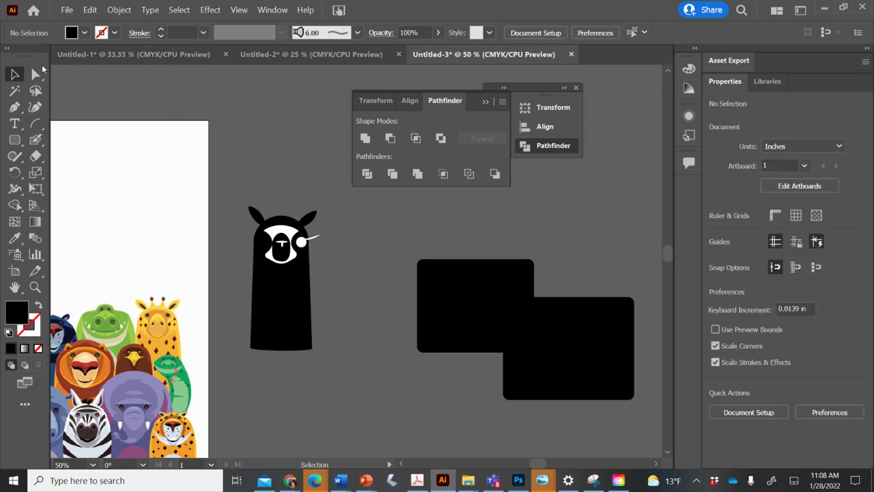
Move the rectangle group up and to the left with the Selection tool
left_click(36, 74)
key("v")
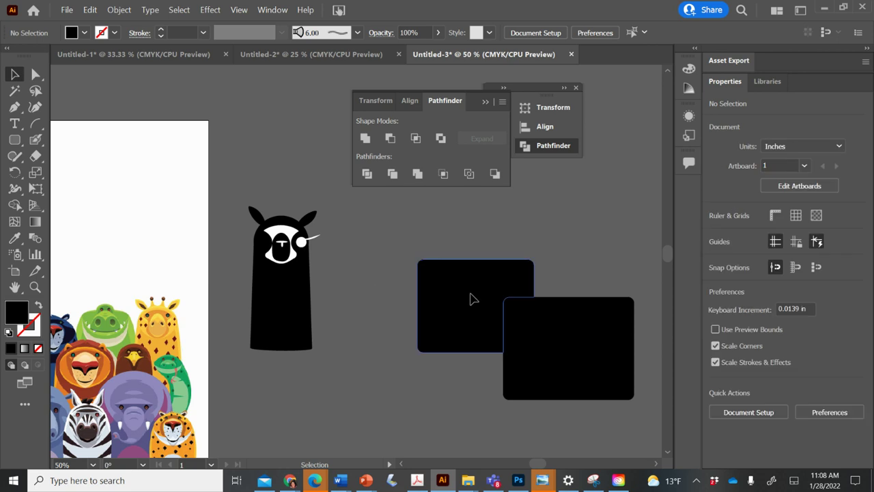
left_click_drag(473, 298, 436, 282)
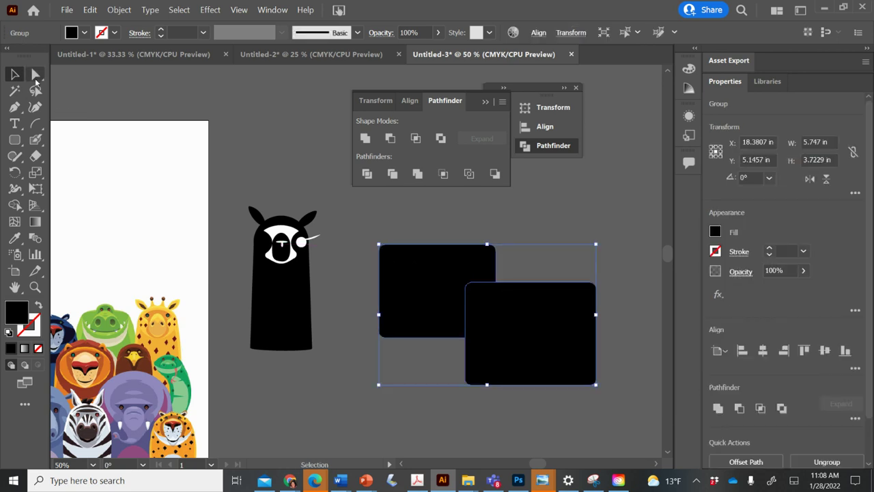
left_click(170, 137)
left_click(543, 322)
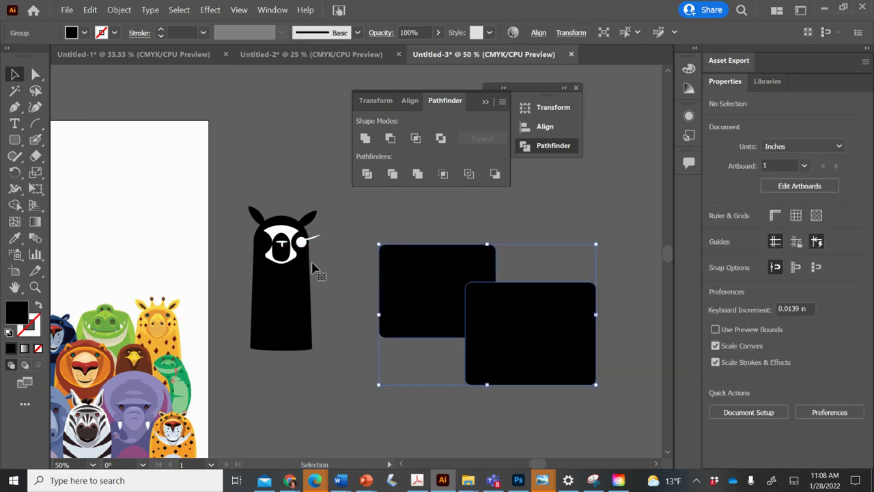
left_click(357, 200)
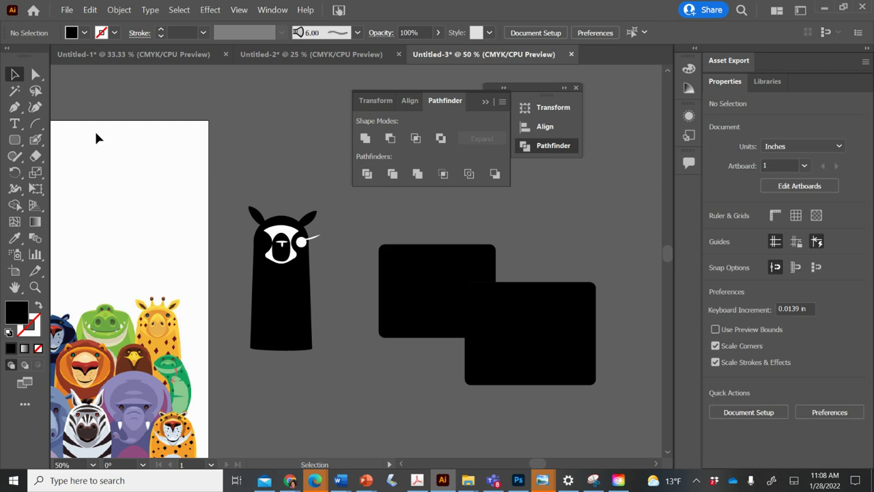
left_click(35, 74)
left_click(401, 307)
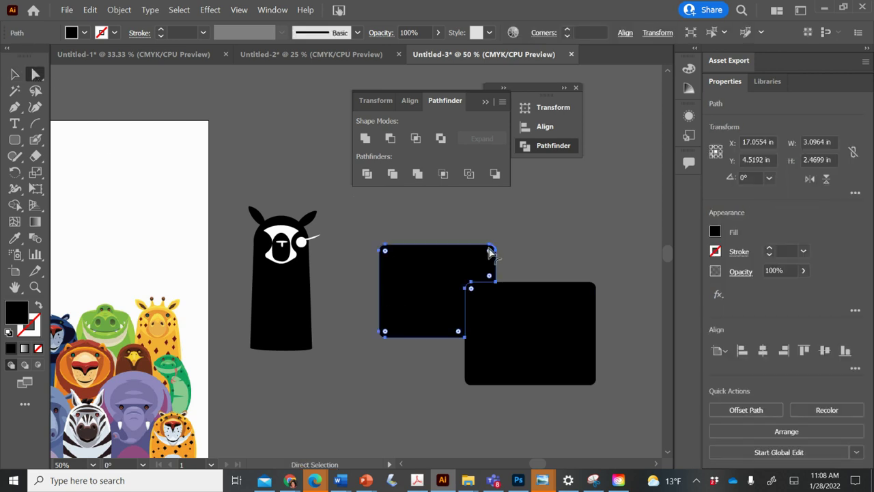
left_click(470, 287)
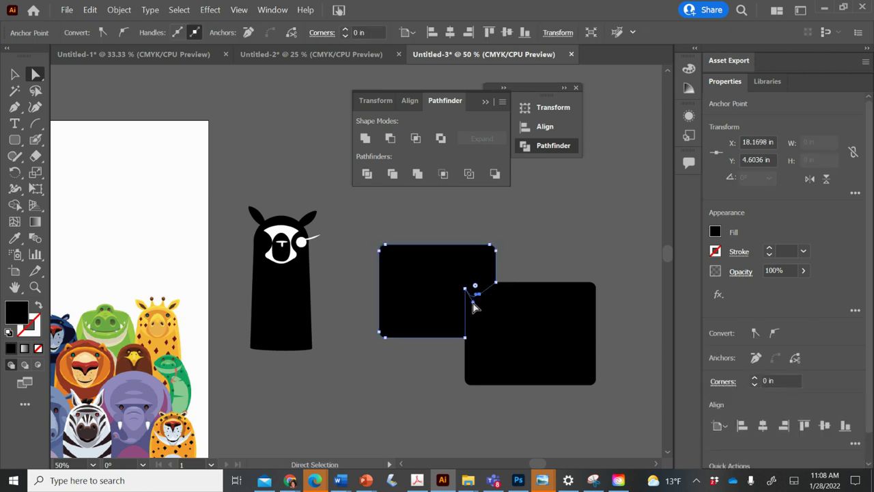
left_click(469, 284)
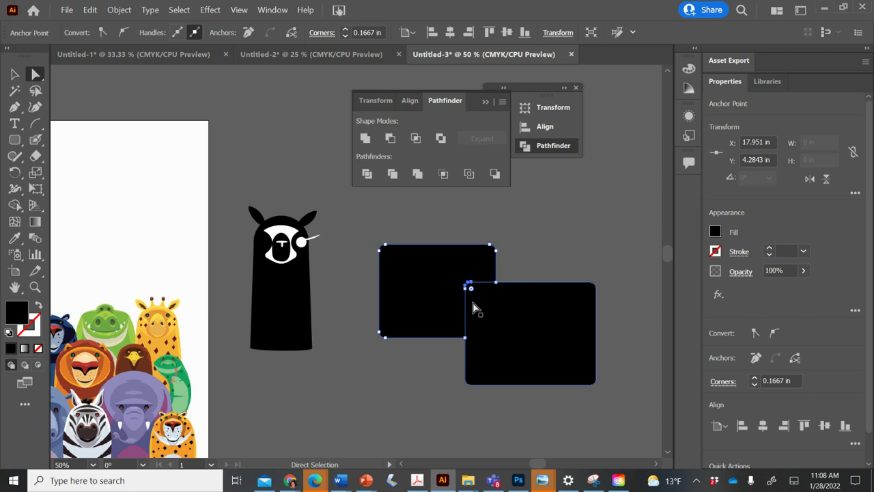
left_click(552, 271)
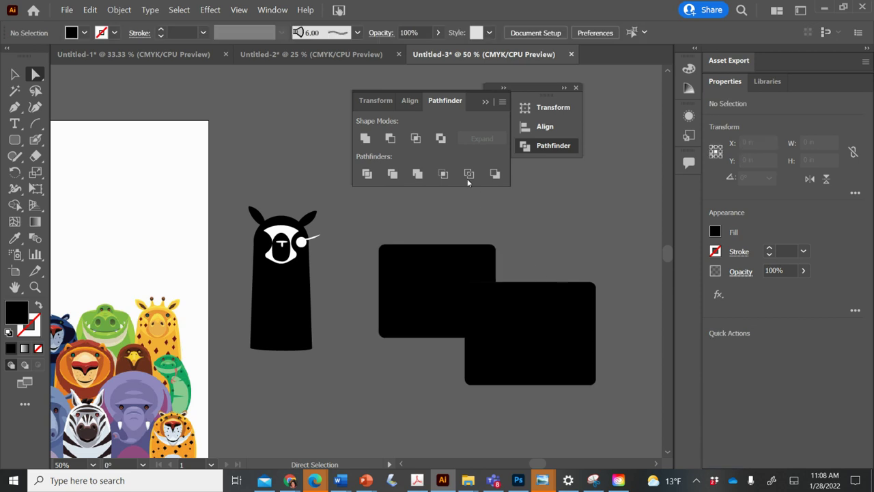
Select both rectangles, try Pathfinder Outline, then undo it
left_click_drag(427, 219, 568, 386)
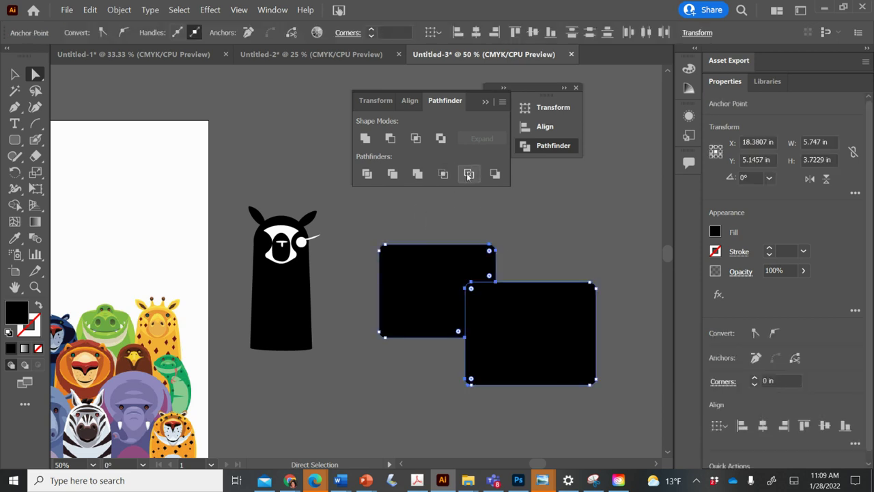
left_click(469, 175)
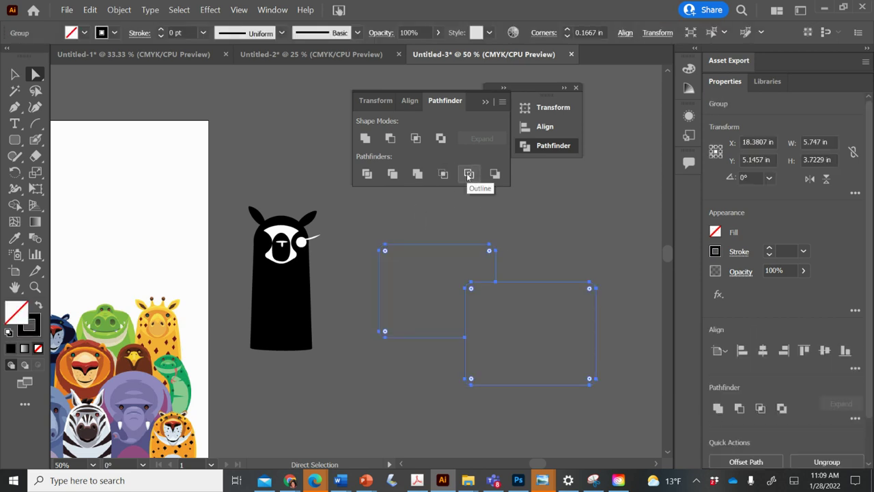
left_click(539, 236)
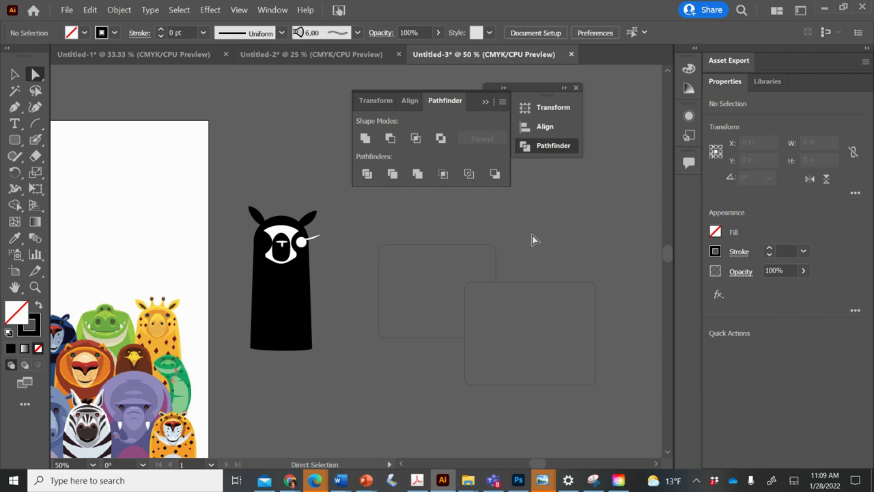
key("ctrl+z")
Try Minus Back and Crop, undoing each, then Divide the rectangles
left_click(495, 174)
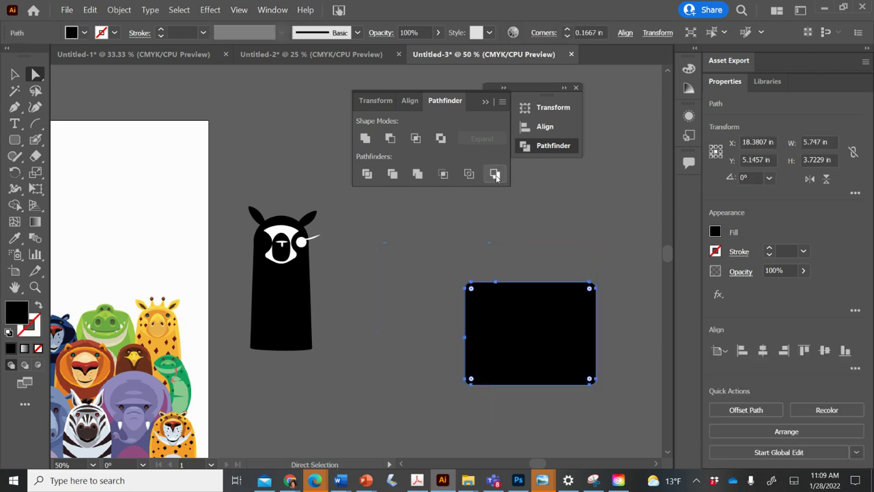
key("ctrl+z")
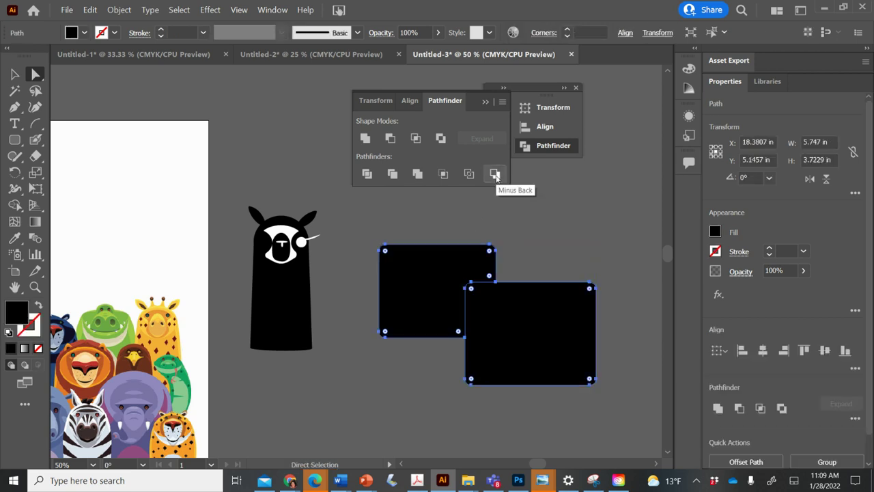
left_click(443, 174)
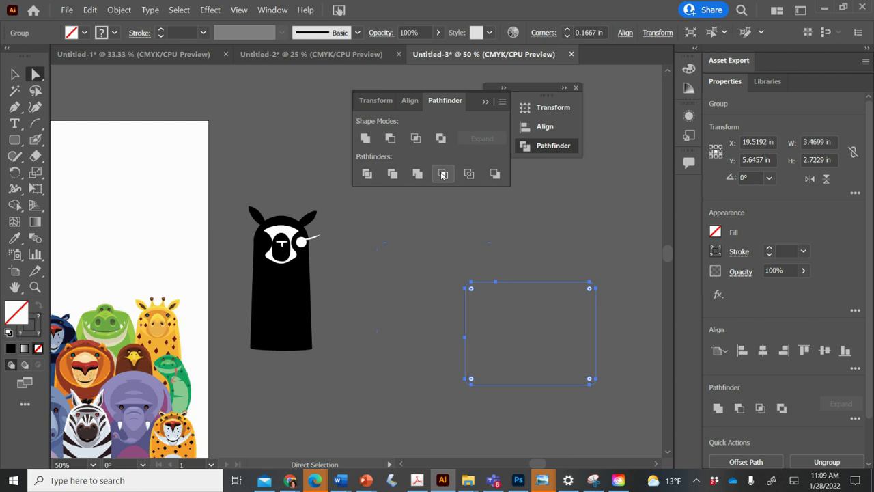
key("ctrl+z")
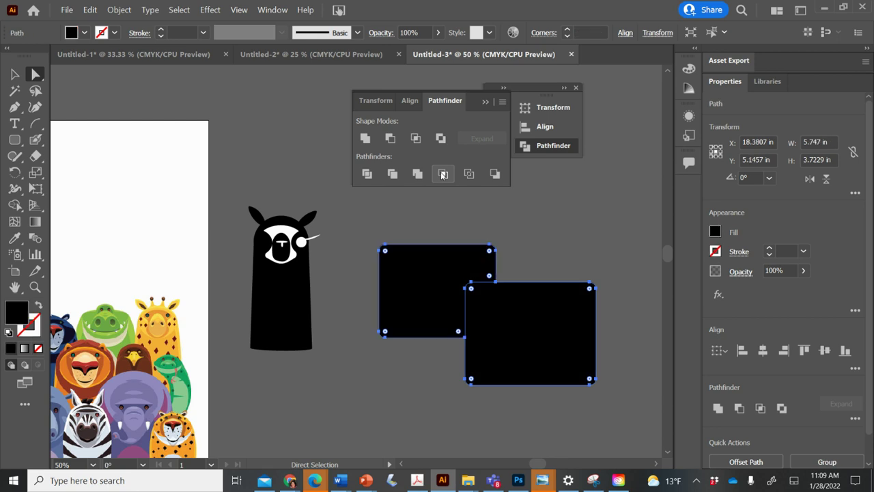
left_click(367, 174)
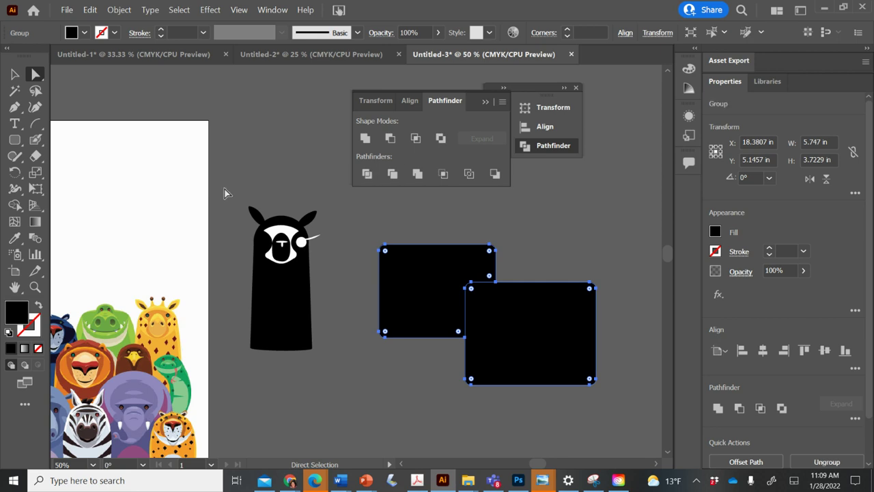
left_click(351, 227)
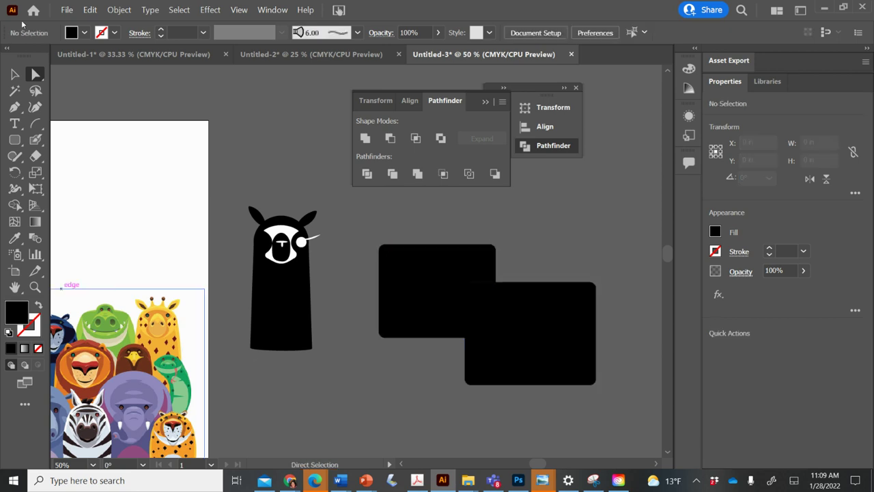
Paste a copy of the black llama body and move it up and left
left_click(279, 301)
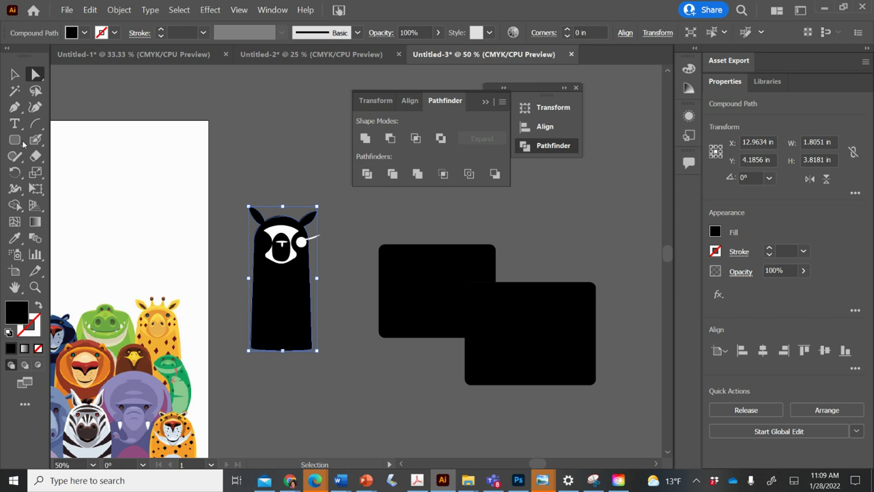
key("ctrl+v")
left_click(14, 74)
left_click_drag(352, 264, 140, 170)
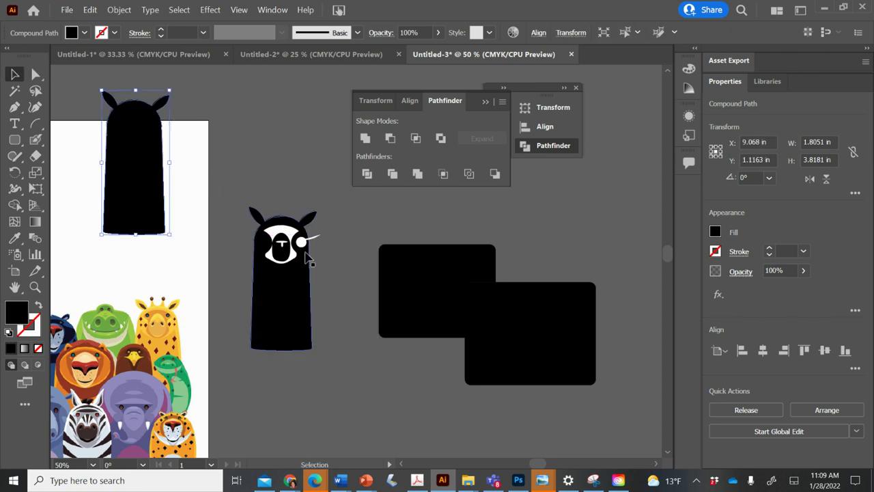
Cut the face shape from the llama copy with Minus Front, then reposition it and the rectangles
left_click(281, 235)
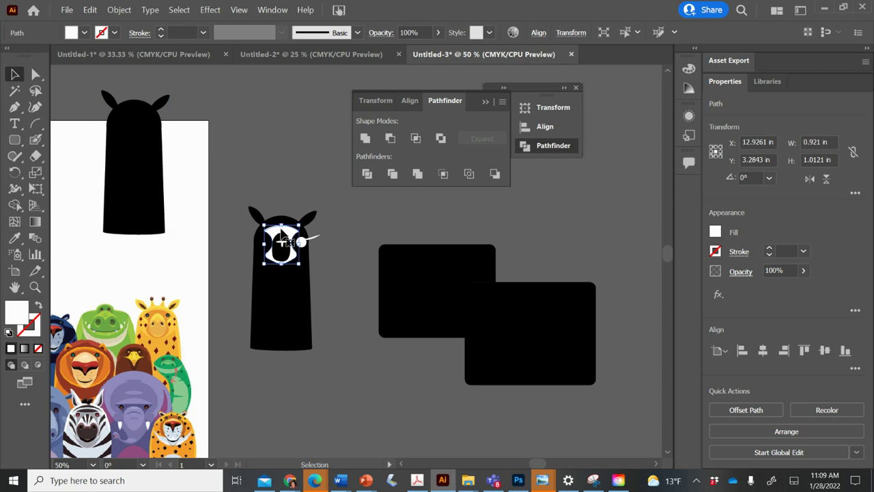
key("a")
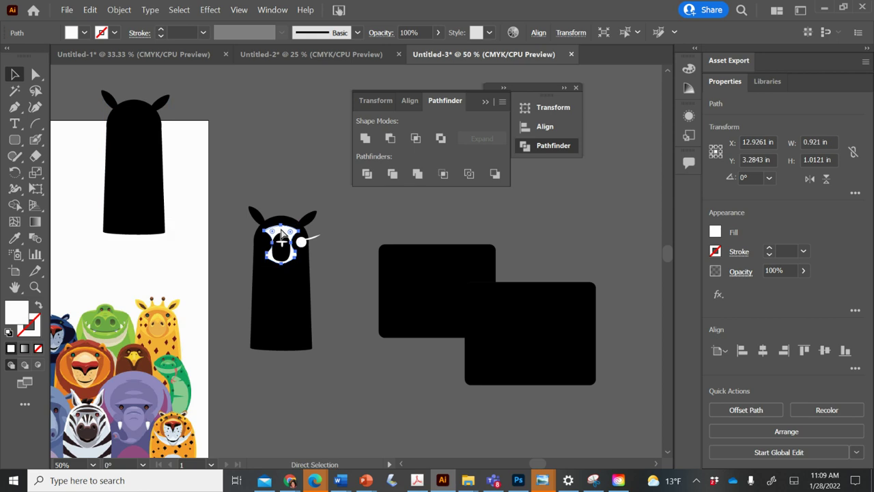
left_click_drag(281, 235, 133, 140)
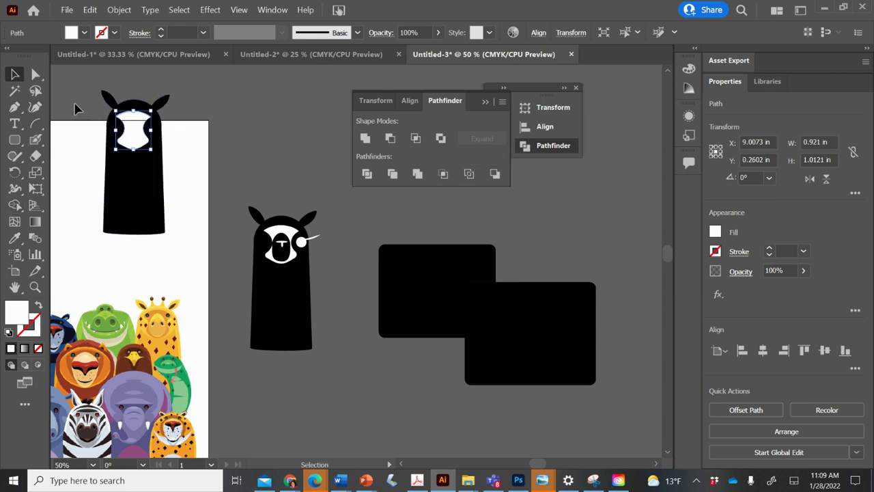
left_click_drag(81, 69, 216, 236)
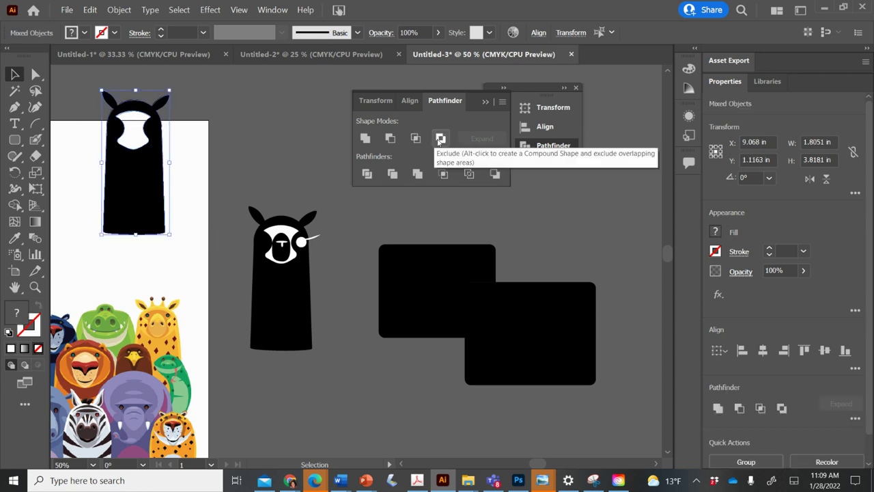
left_click(390, 139)
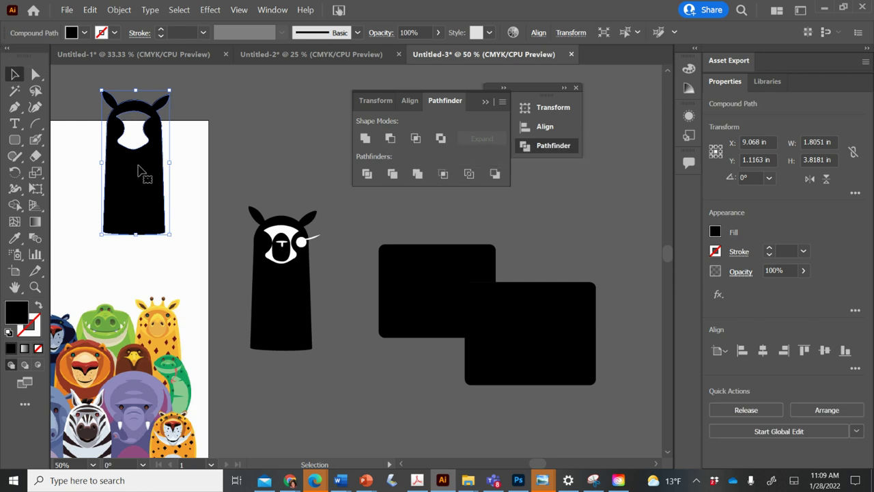
left_click_drag(162, 164, 351, 399)
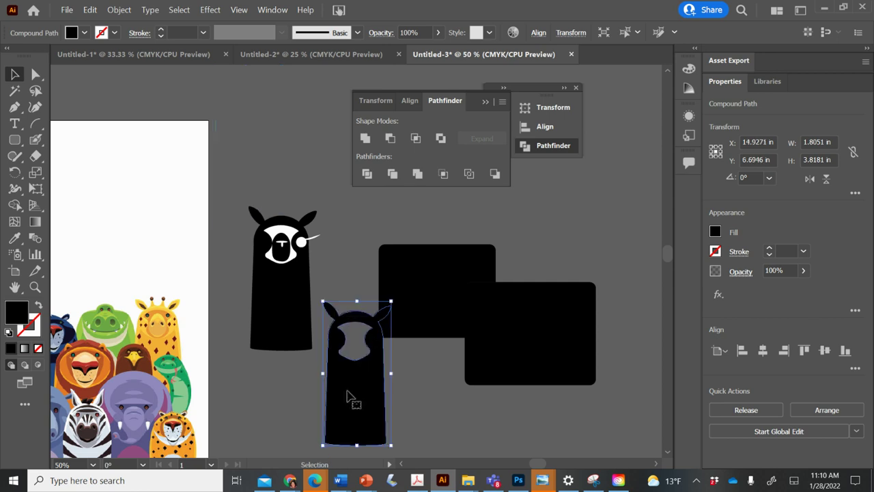
left_click_drag(439, 321, 497, 304)
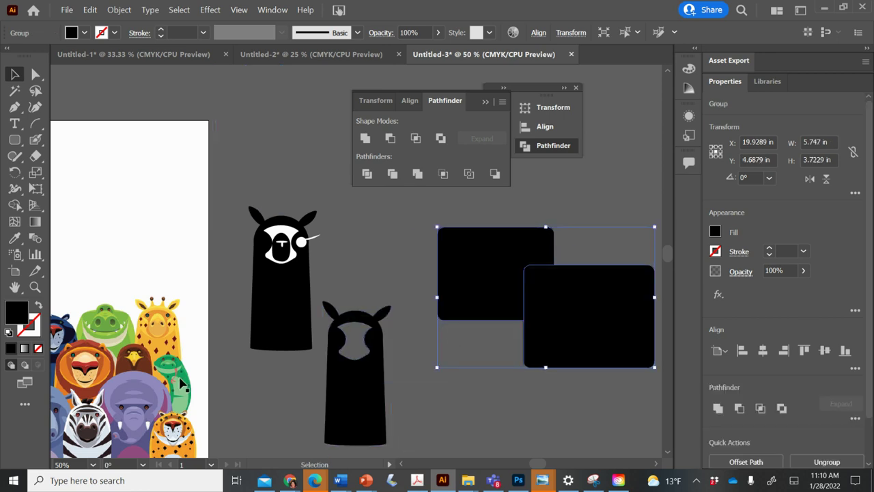
scroll(177, 384, "down", 5)
scroll(176, 384, "left", 5)
scroll(177, 383, "left", 4)
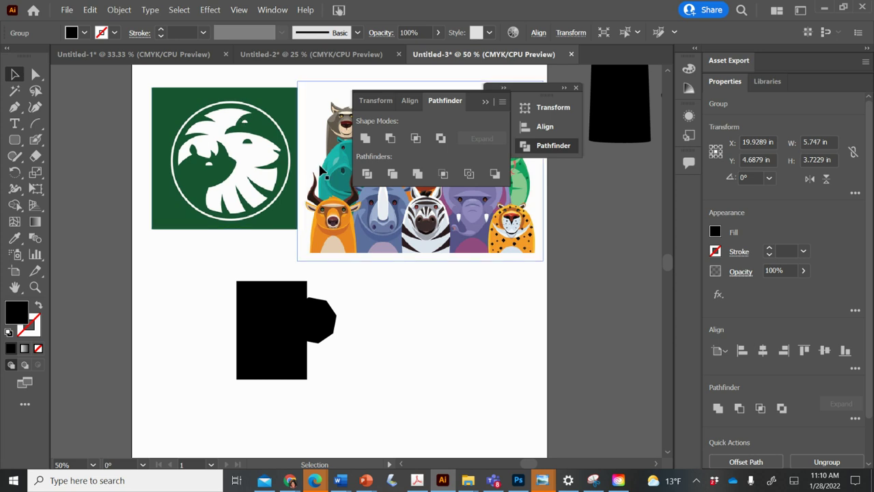
left_click(440, 276)
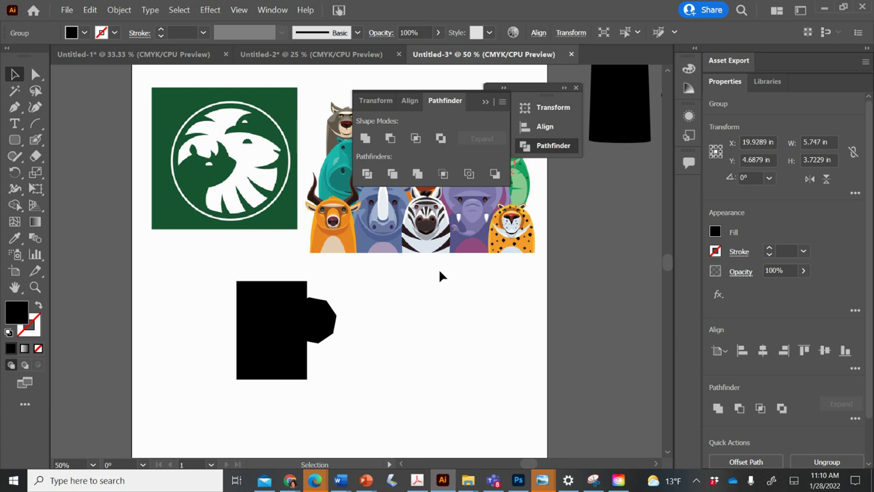
scroll(440, 276, "up", 5)
scroll(634, 176, "right", 6)
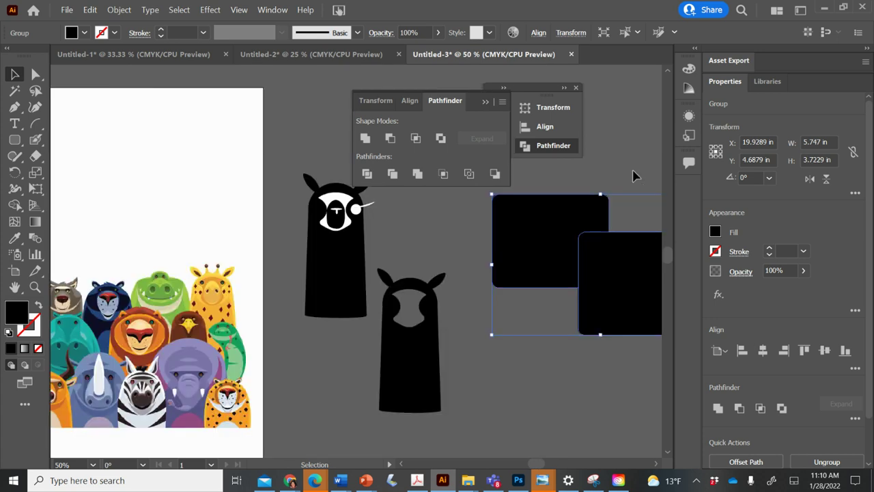
left_click(410, 305)
left_click(406, 349)
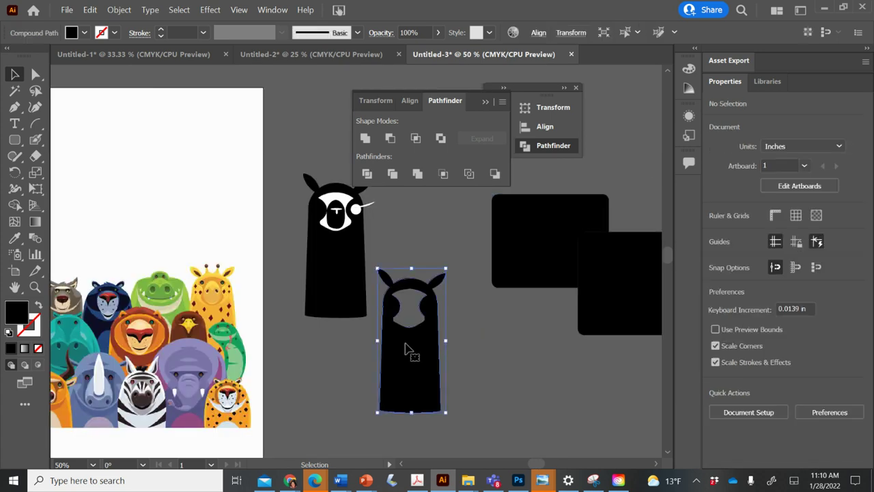
left_click(36, 75)
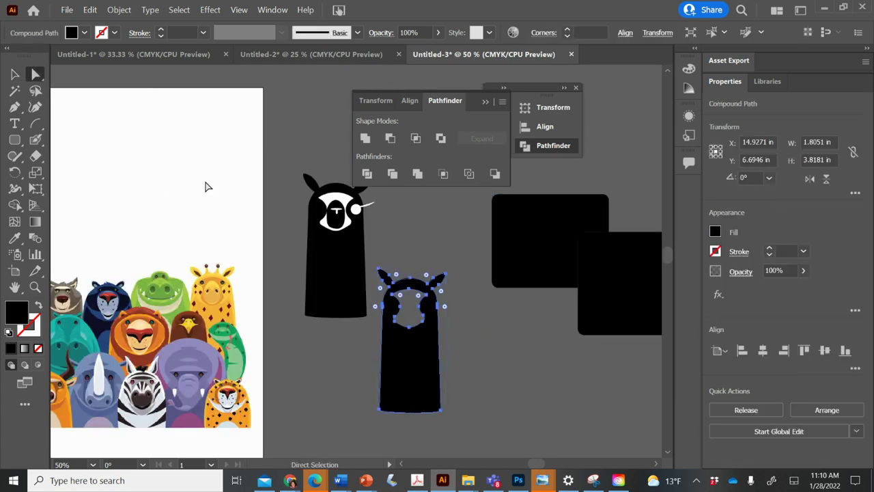
left_click(528, 342)
left_click(414, 330)
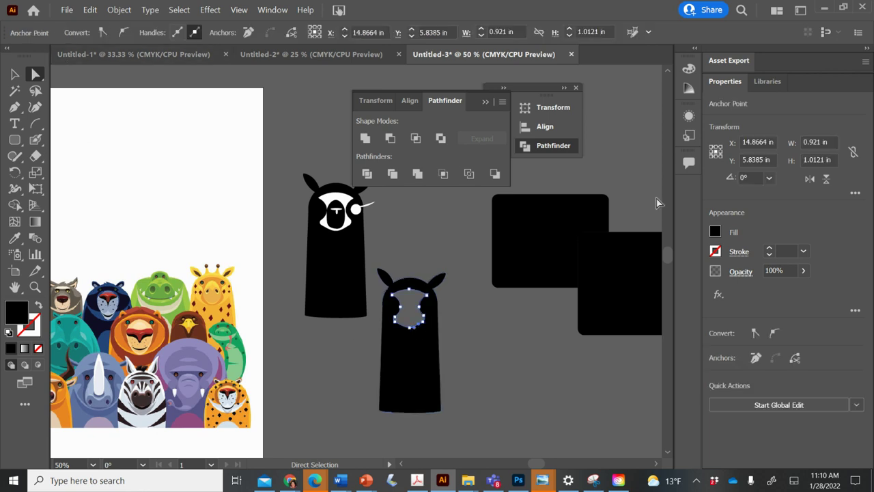
left_click(714, 232)
left_click(662, 280)
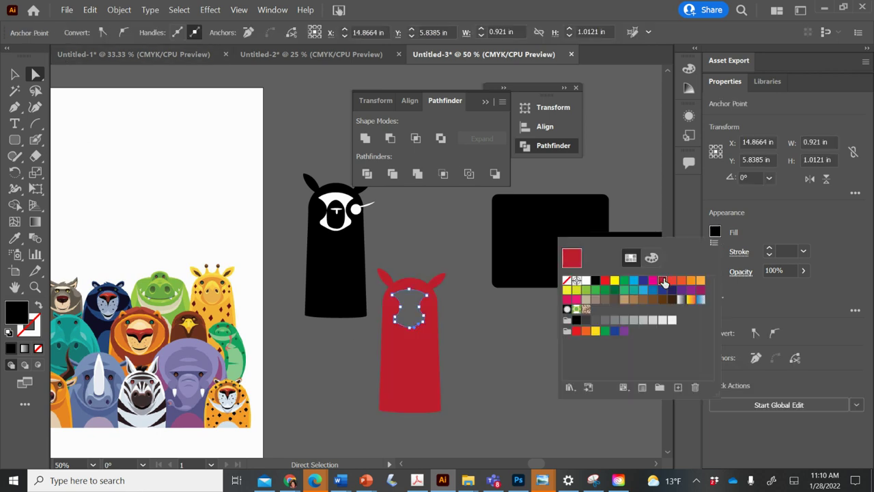
key("Escape")
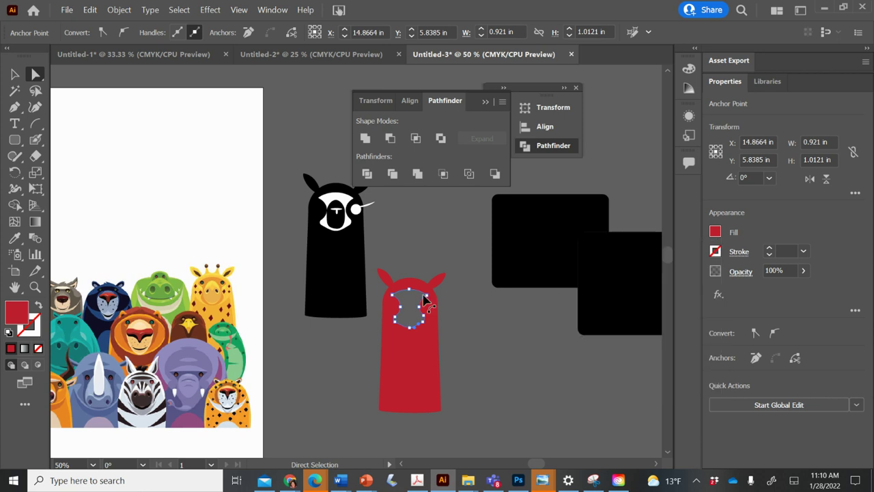
key("ctrl+8")
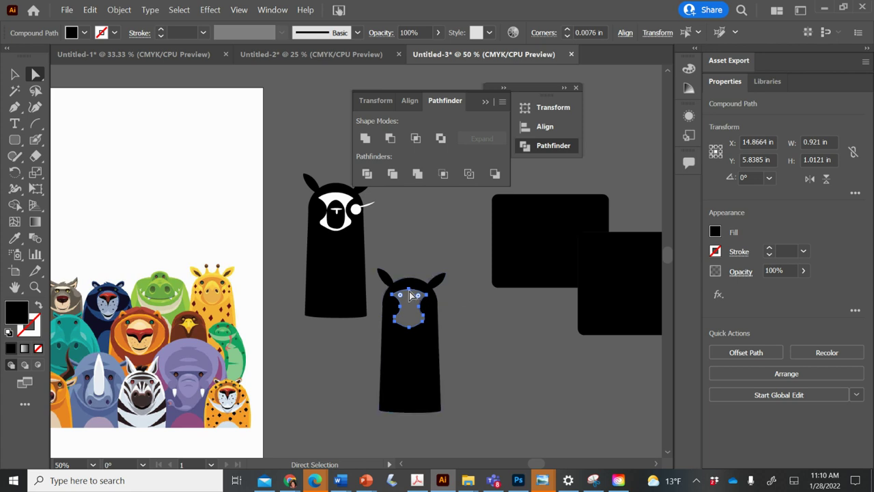
mouse_move(399, 295)
left_mouse_down()
mouse_move(410, 306)
mouse_move(406, 301)
left_mouse_up()
key("ctrl+z")
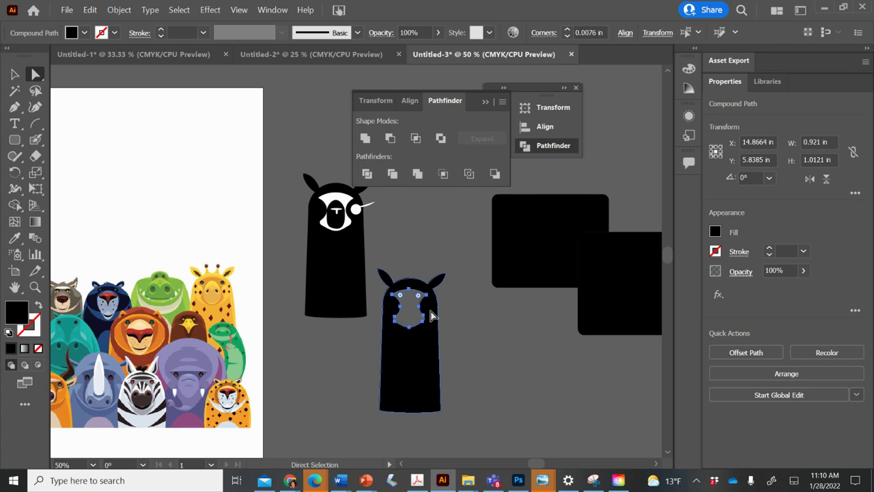